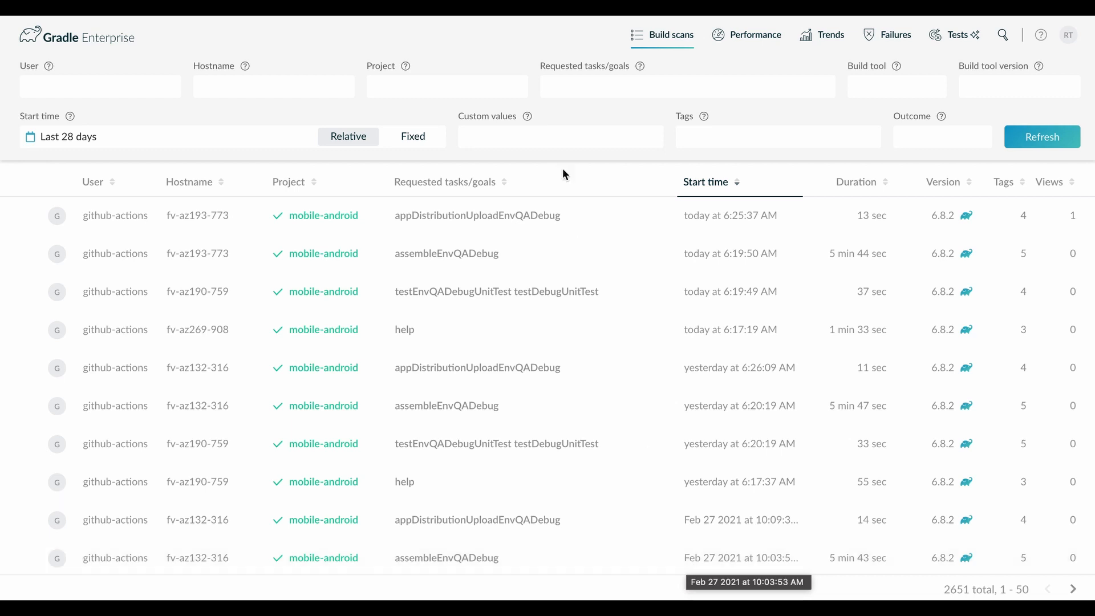
Filter the build scans to the project mobile-android and refresh the results.
left_click(398, 89)
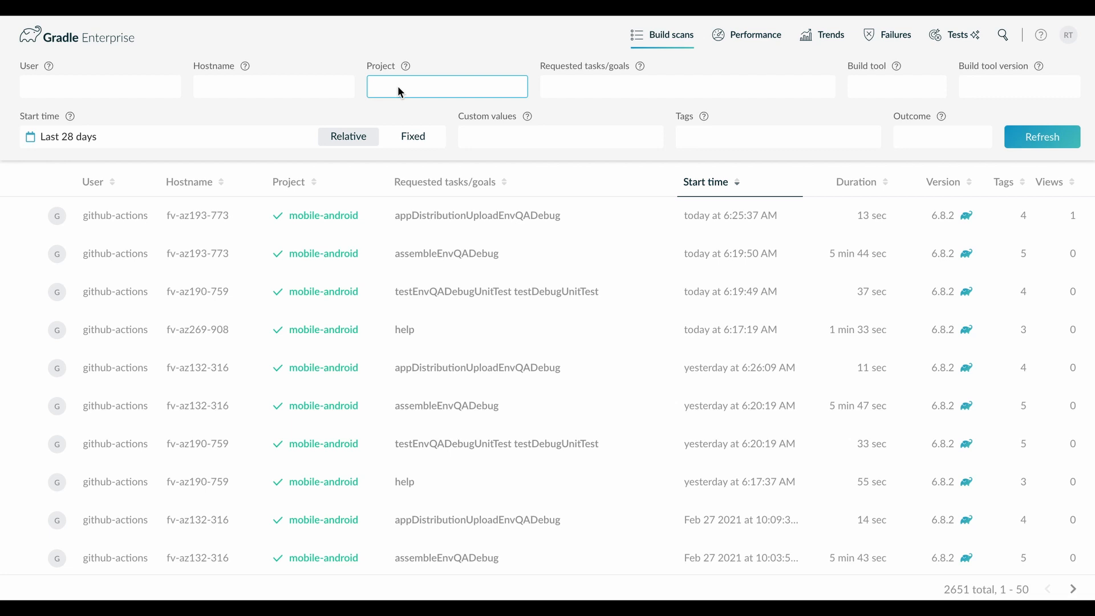
type("mobile-android")
key("Return")
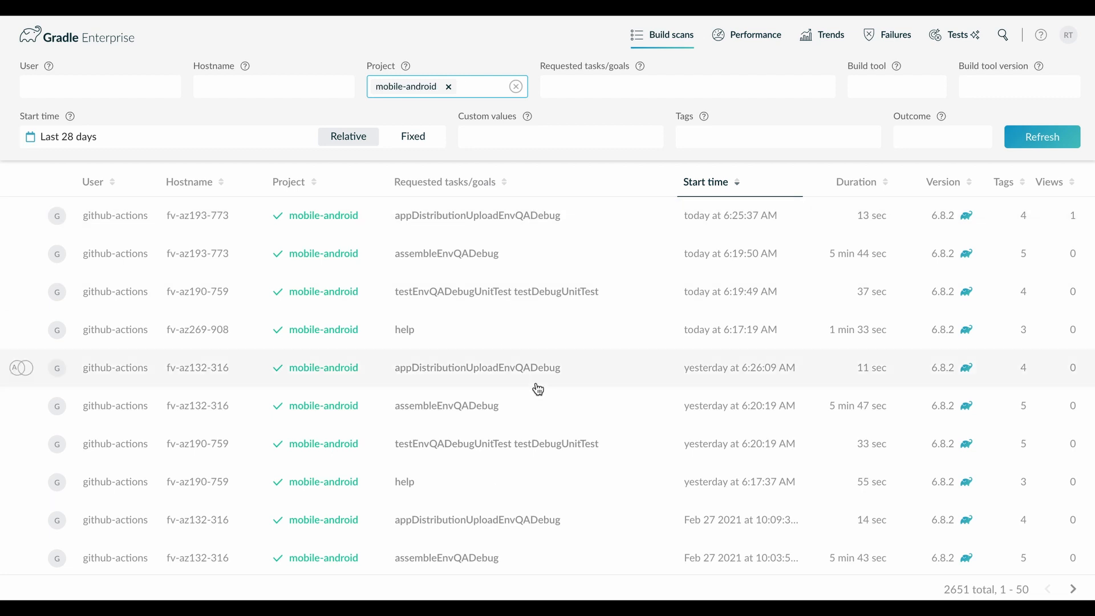
left_click(1039, 140)
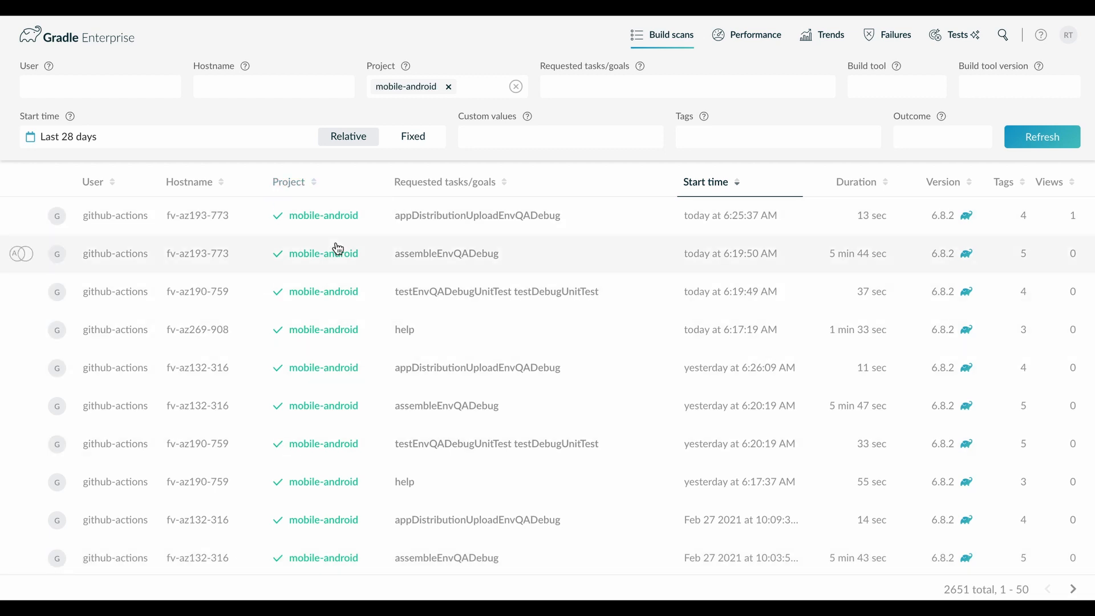
Filter the mobile-android build scans by the developer's username, refresh the results, and look through the listed builds.
left_click(56, 93)
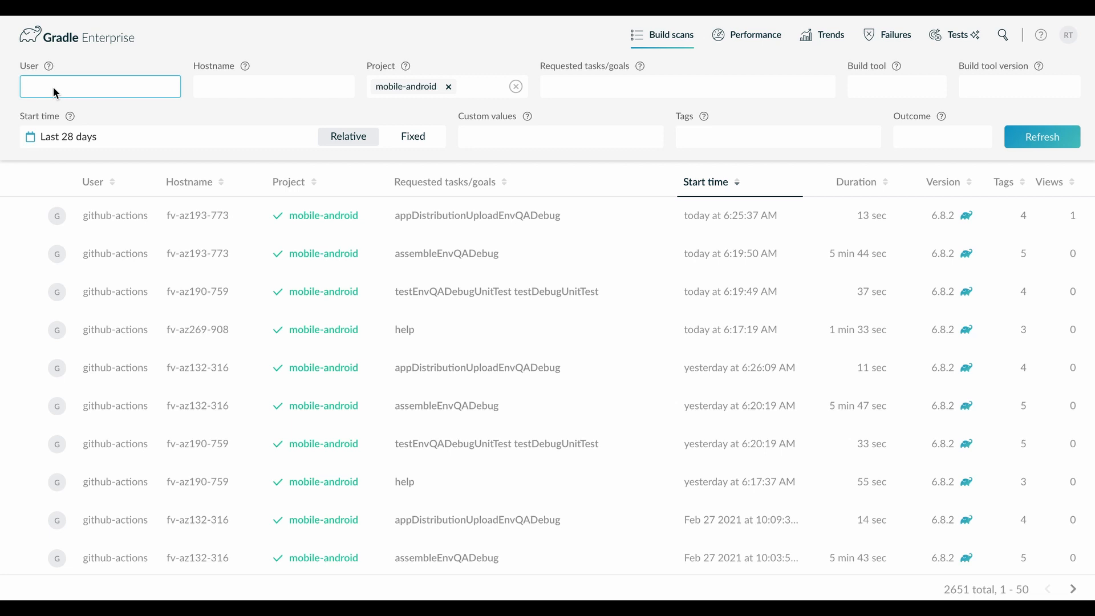
left_click(87, 88)
type("taracha")
key("Return")
left_click(1048, 142)
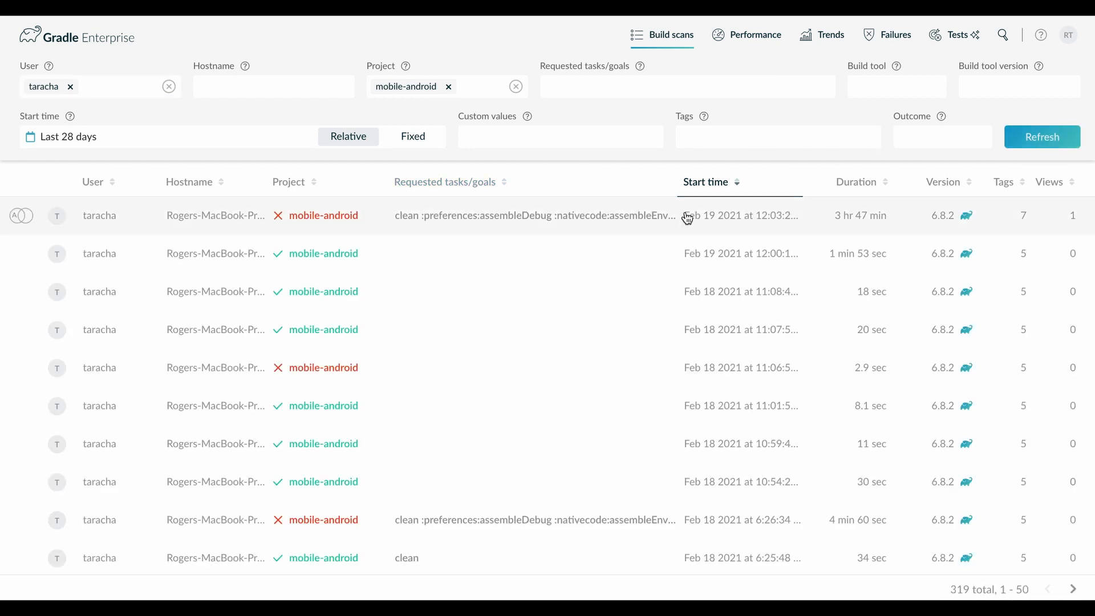
scroll(242, 511, "down", 15)
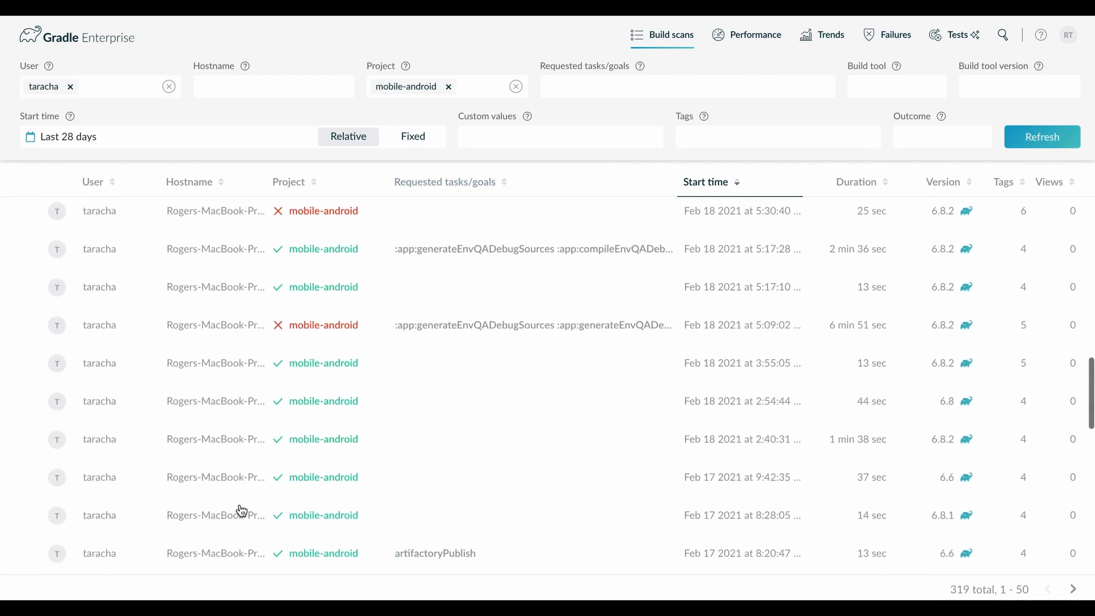
scroll(241, 511, "down", 8)
scroll(281, 297, "up", 20)
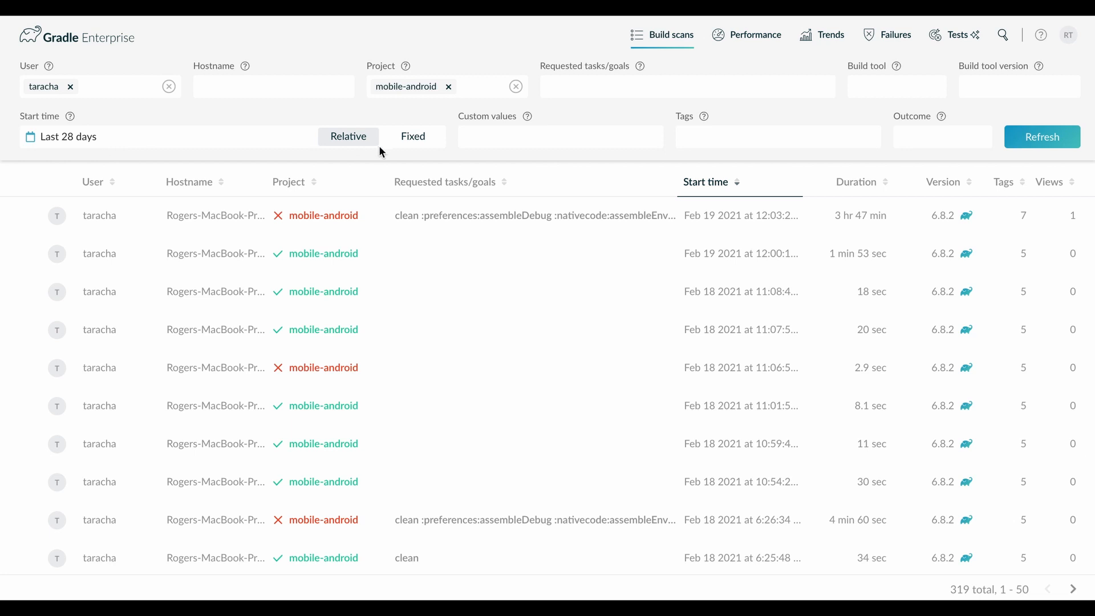
Switch the start time to a fixed range beginning 07/01/2020, refresh, and look through the listed builds.
left_click(409, 137)
left_click(118, 130)
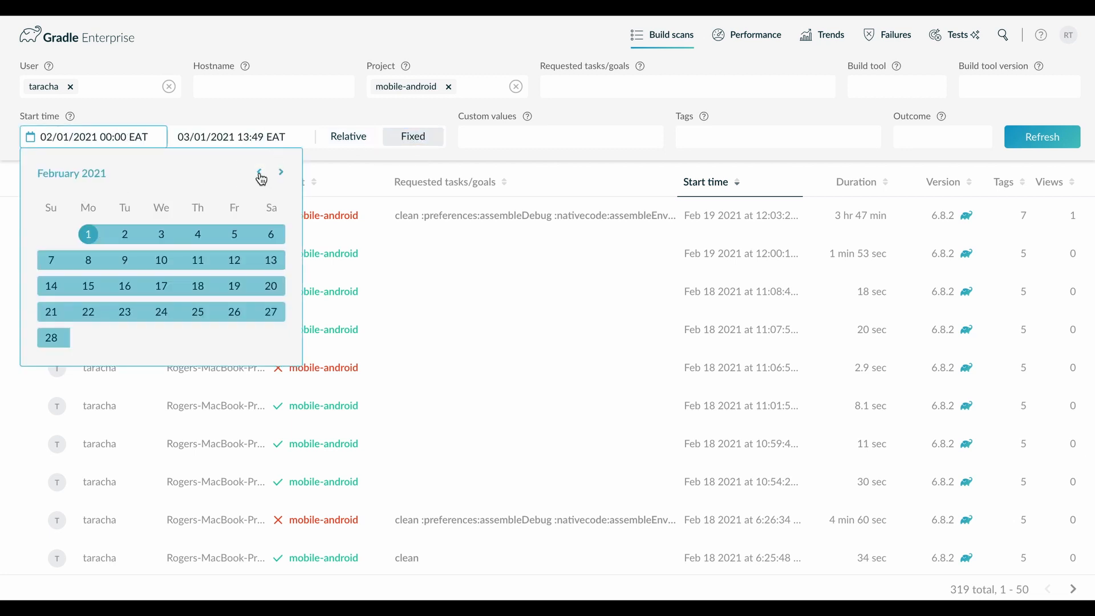
left_click(260, 173)
left_click(259, 173)
left_click(259, 172)
left_click(260, 173)
left_click(260, 173)
left_click(259, 173)
left_click(259, 172)
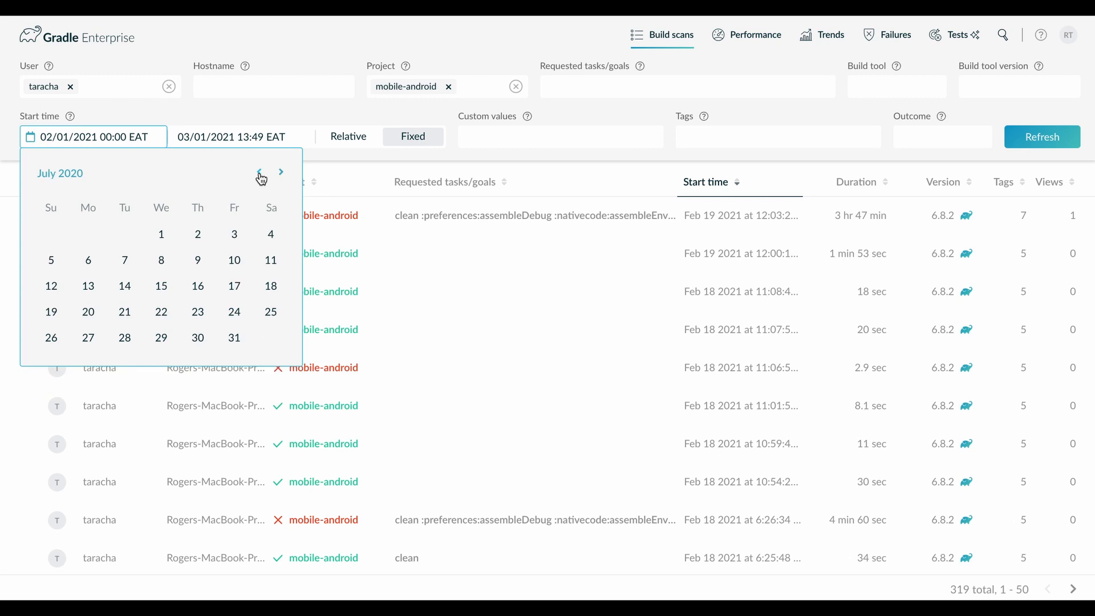
left_click(162, 234)
left_click(1050, 136)
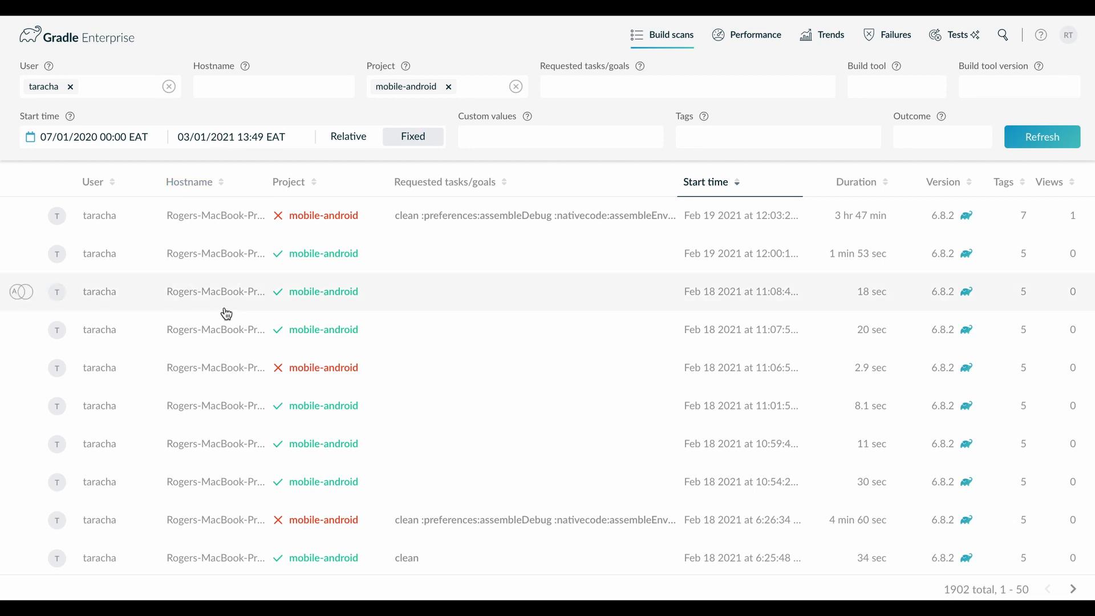
scroll(719, 226, "down", 10)
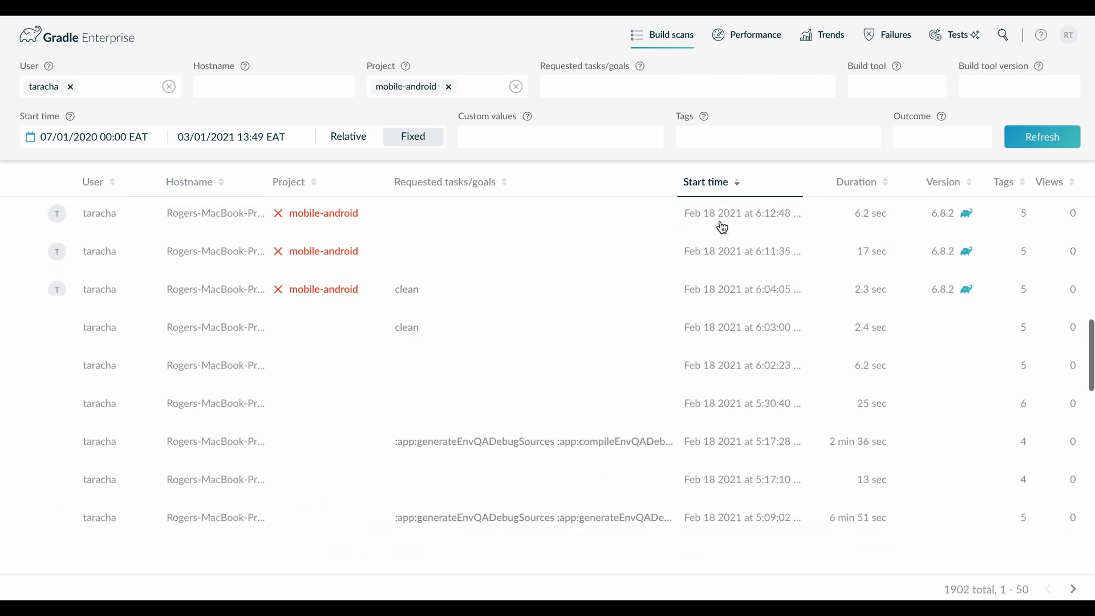
scroll(722, 228, "up", 10)
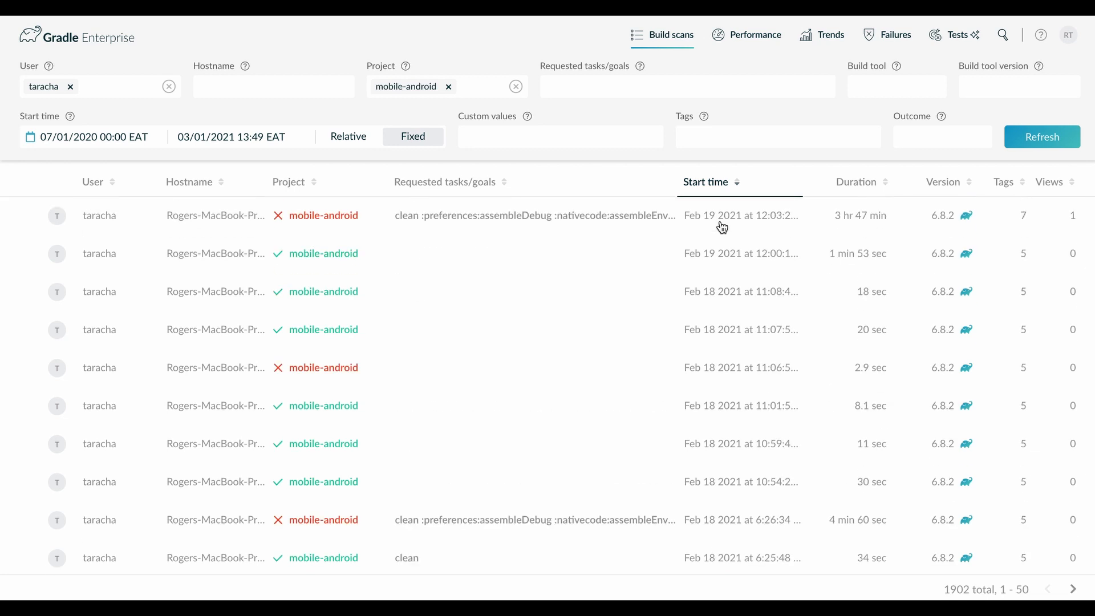
Add the tag filter PR, remove the user filter, and refresh the build scans.
left_click(690, 137)
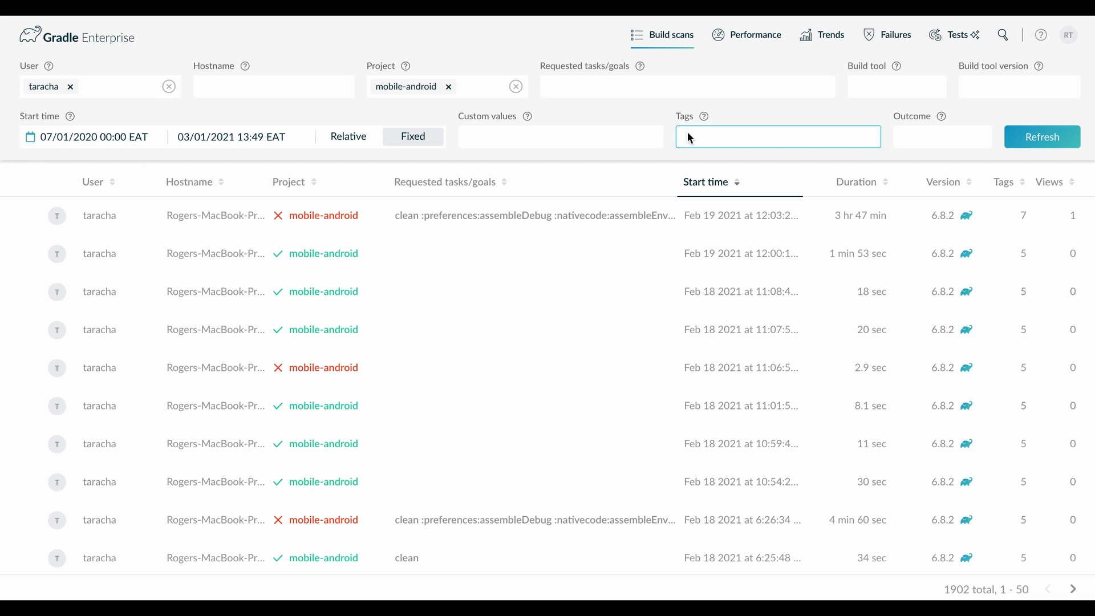
type("PR")
key("Return")
left_click(70, 87)
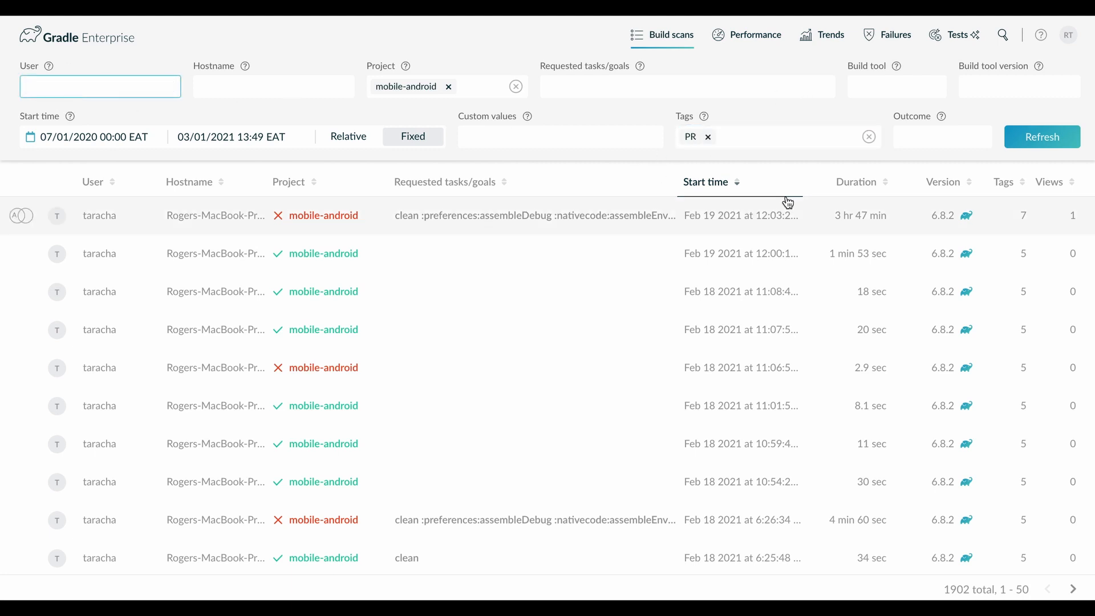
left_click(1048, 143)
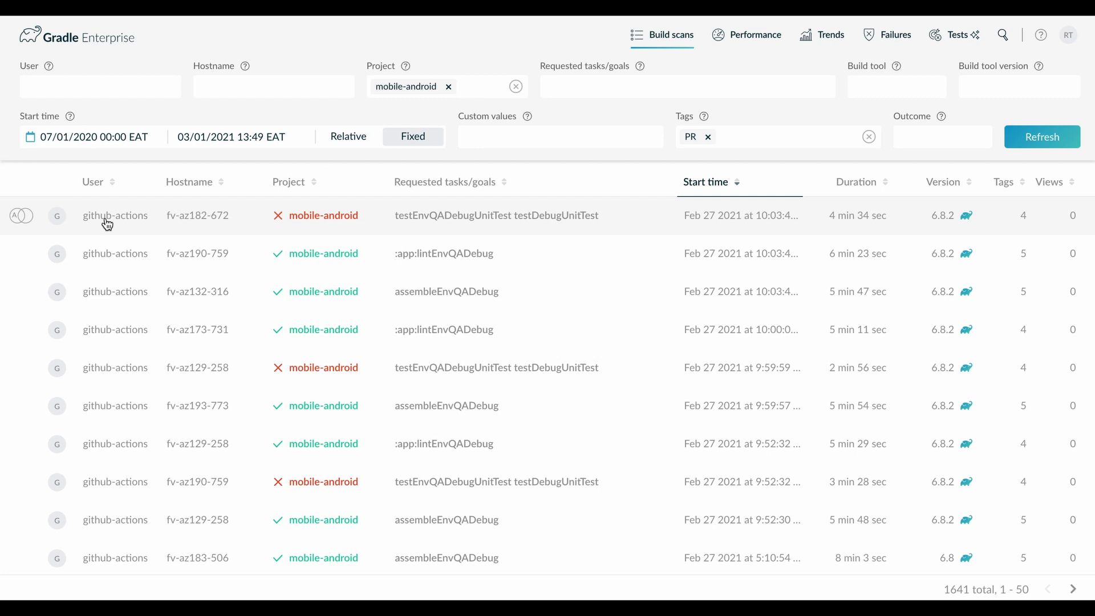
Filter the build scans by the requested task assembleEnvQaDebug, refresh, and look through the results.
left_click(593, 85)
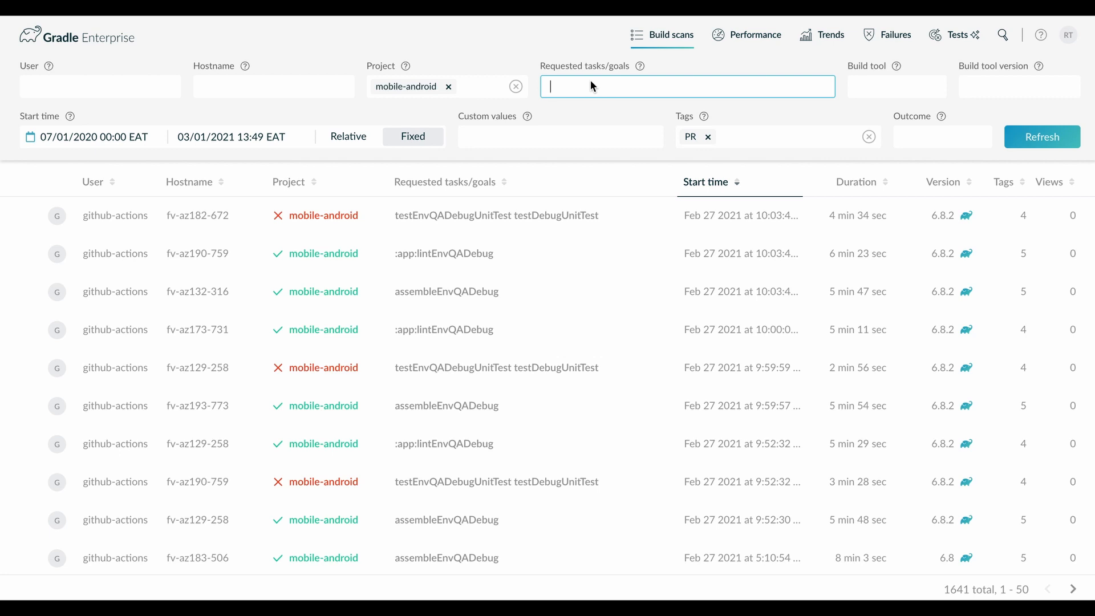
type("aasembleEnvQaDebug")
double_click(583, 88)
left_click(559, 88)
key("BackSpace")
type("s")
key("Return")
left_click(1016, 146)
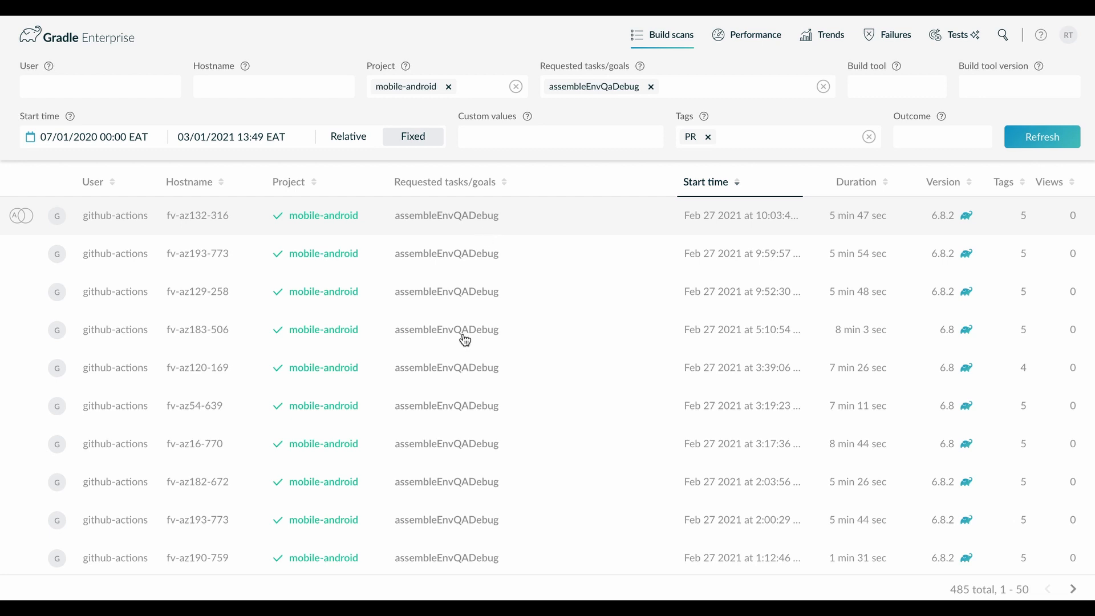
scroll(440, 526, "down", 15)
scroll(441, 528, "up", 15)
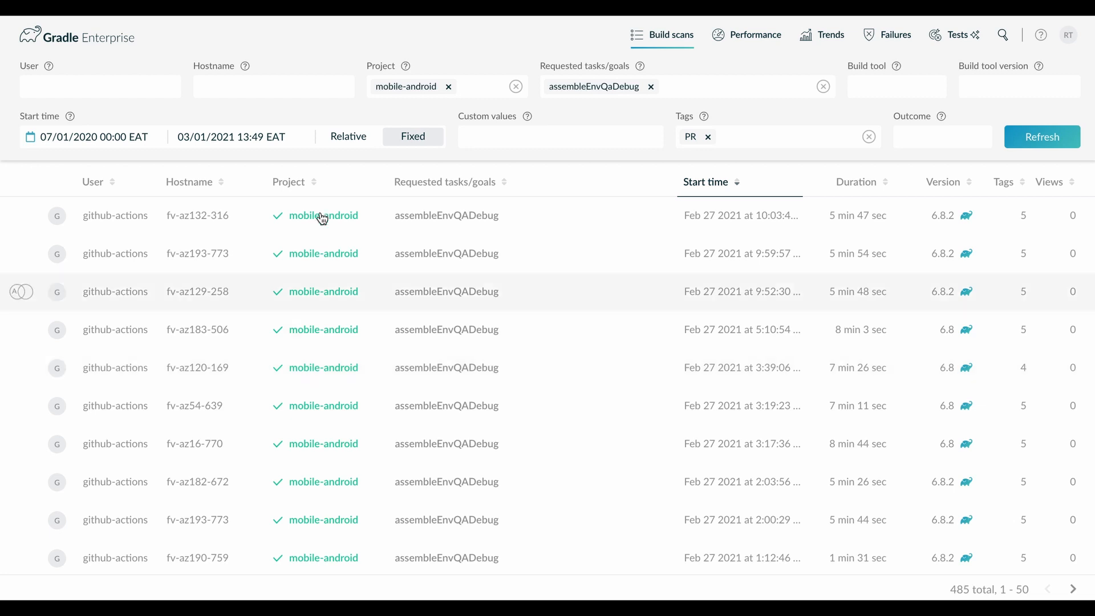
Change the start time to the relative range Last 90 days and refresh the build scans.
left_click(358, 141)
left_click(152, 137)
left_click(129, 208)
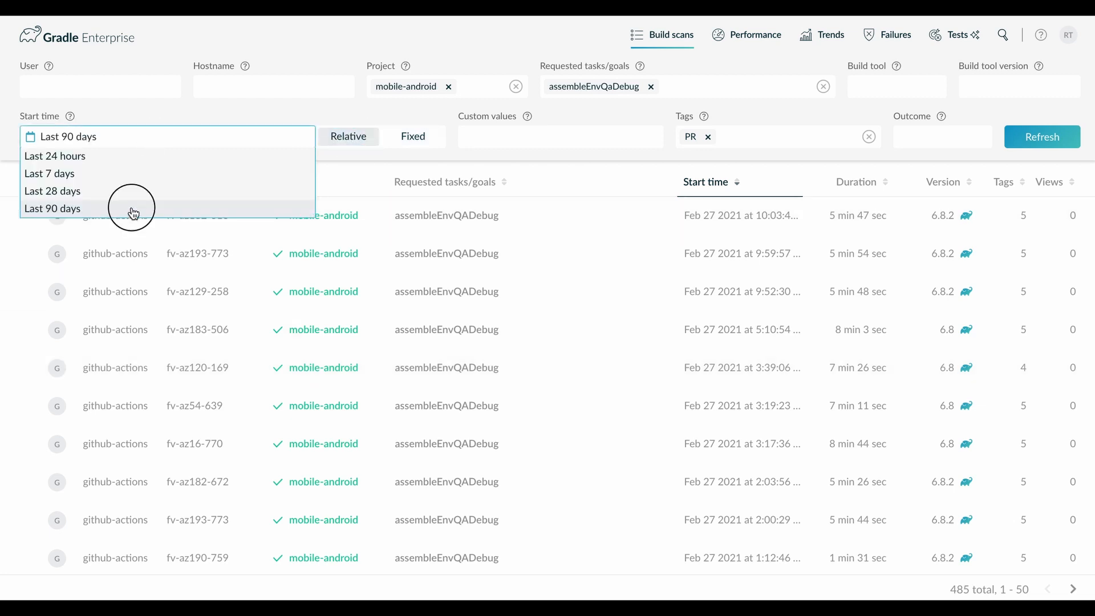
left_click(1055, 136)
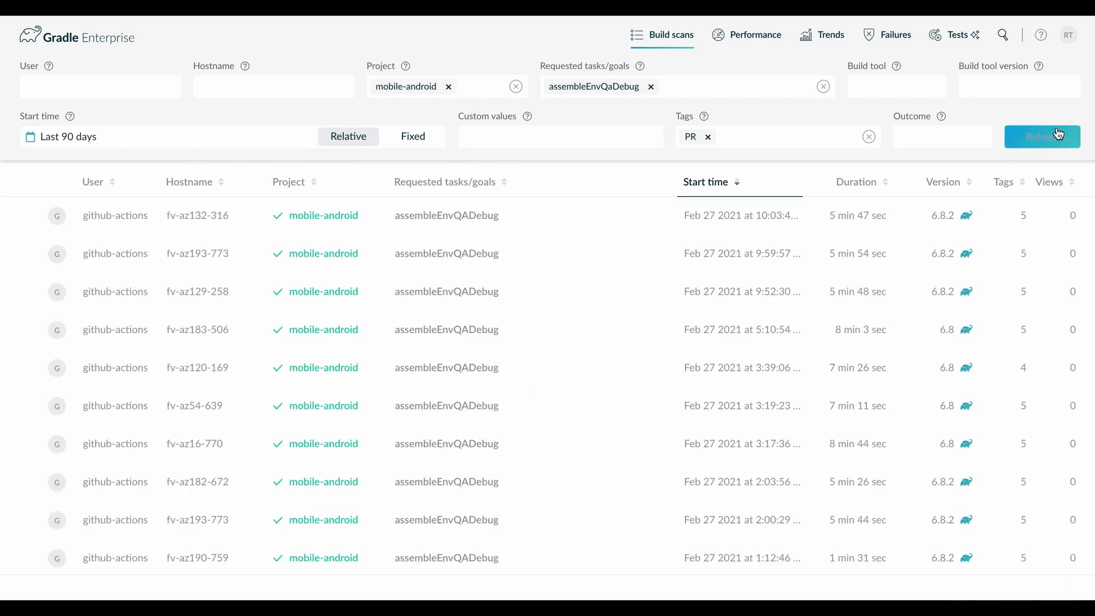
scroll(488, 479, "down", 15)
scroll(492, 479, "up", 10)
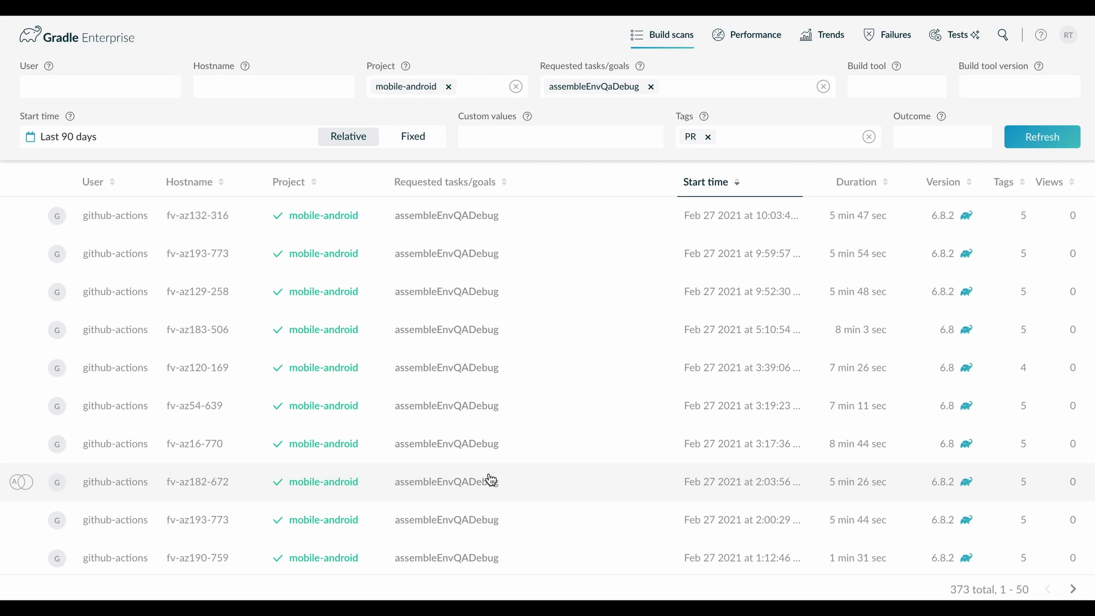
Open the trends overview for the filtered builds and review the build count, cumulative build time and build time charts.
left_click(804, 42)
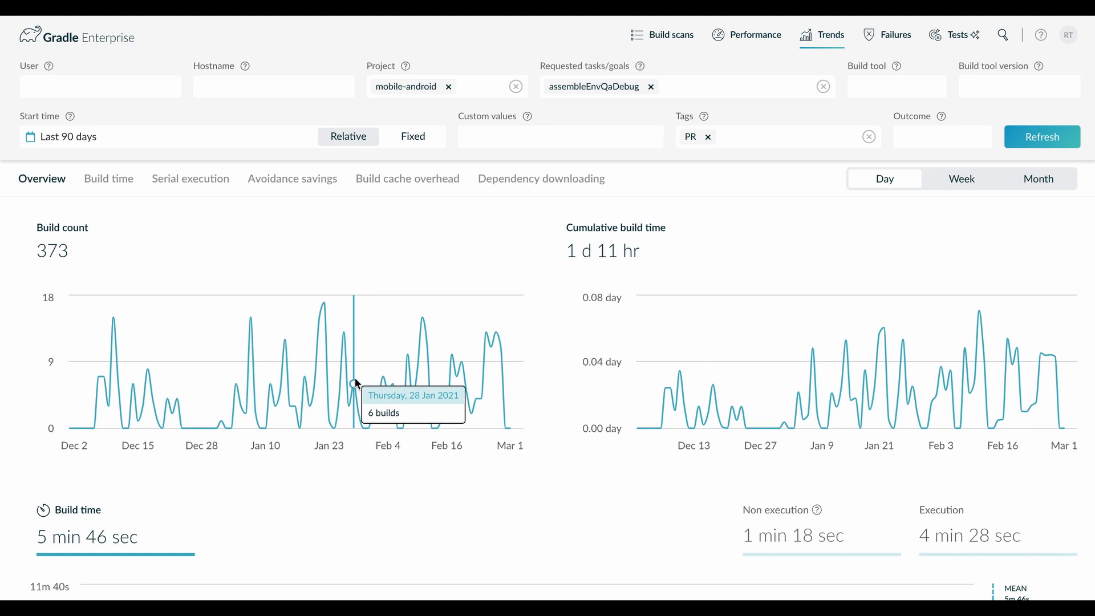
scroll(430, 411, "down", 12)
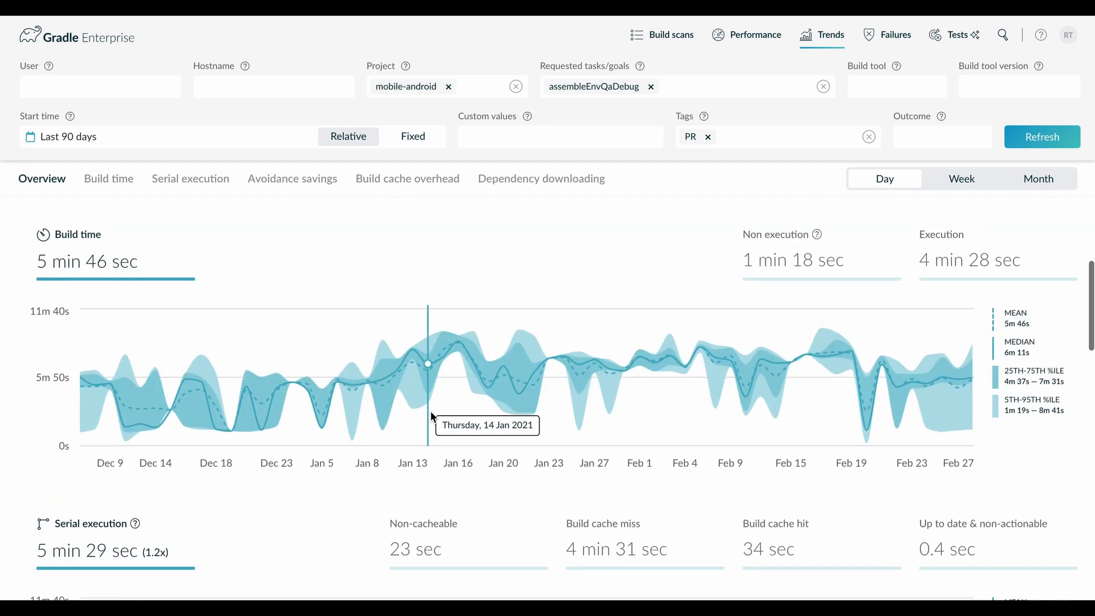
scroll(433, 388, "up", 12)
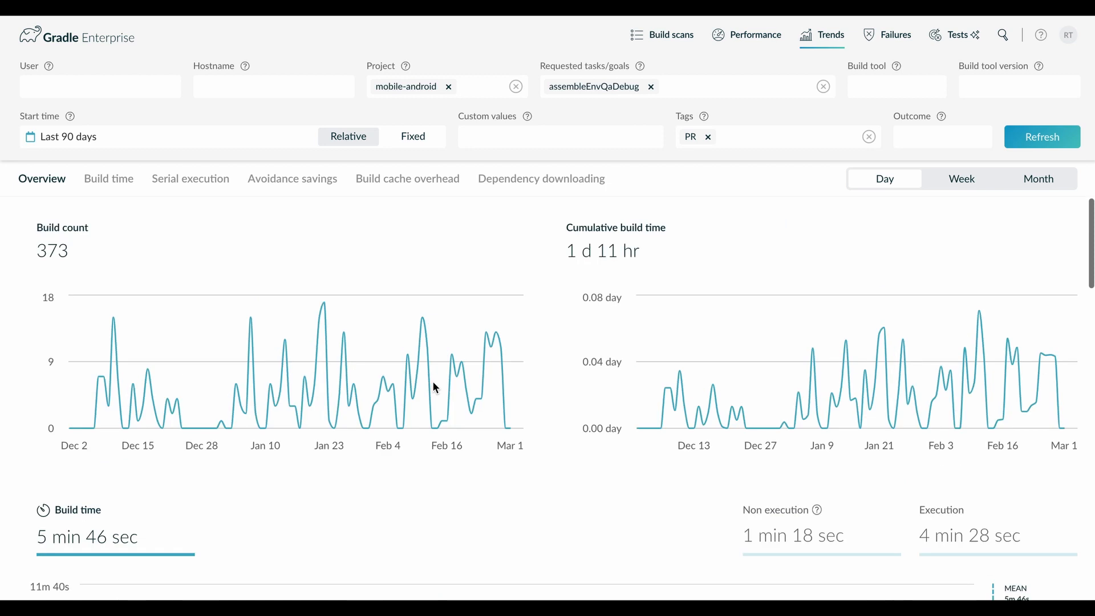
Show the build time trends and hide the 5th-95th and 25th-75th percentile bands in the Build time chart.
left_click(120, 181)
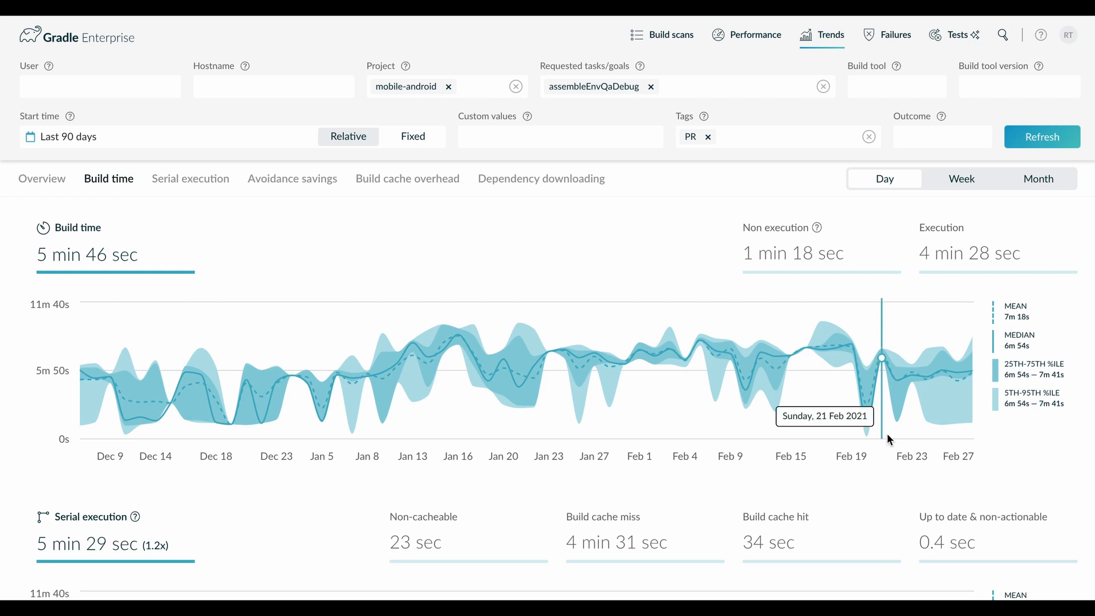
left_click(1033, 390)
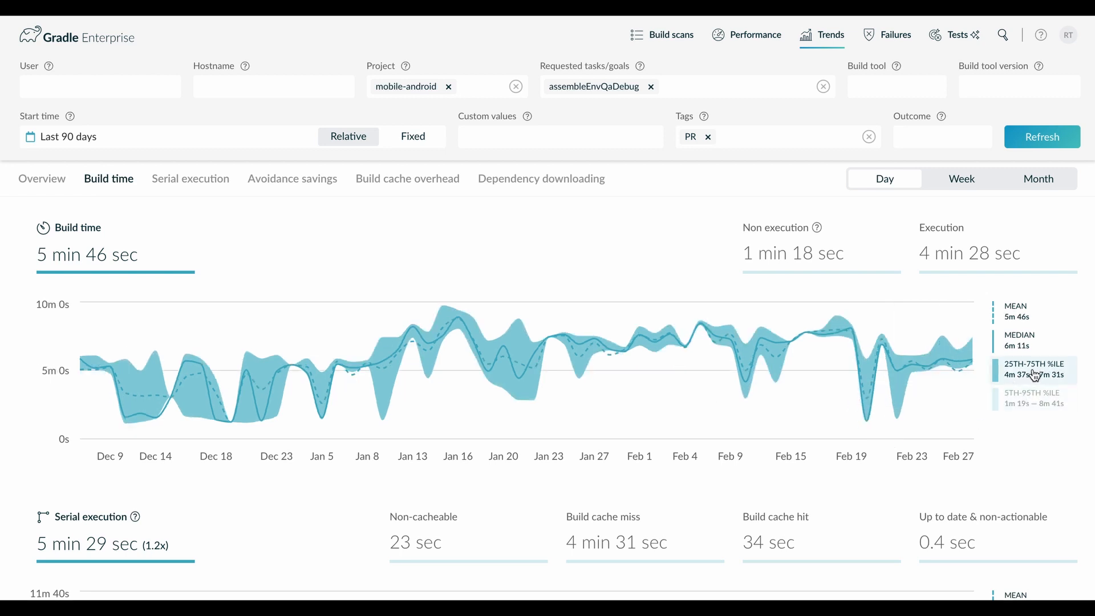
left_click(1035, 374)
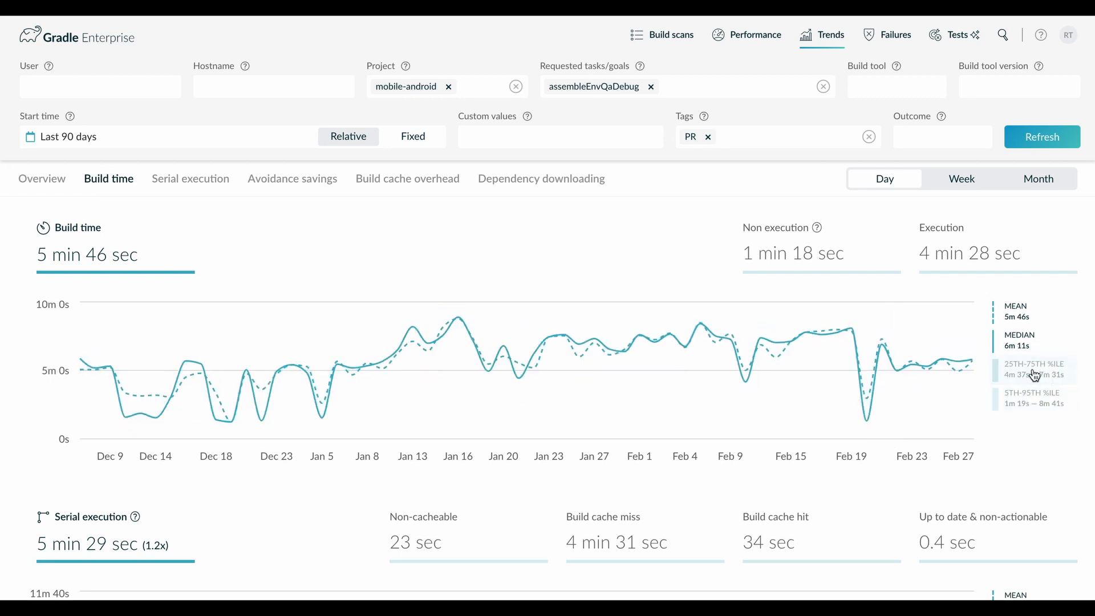
Isolate the mean and median lines in turn in the Build time chart, restoring the hidden line each time.
left_click(1030, 350)
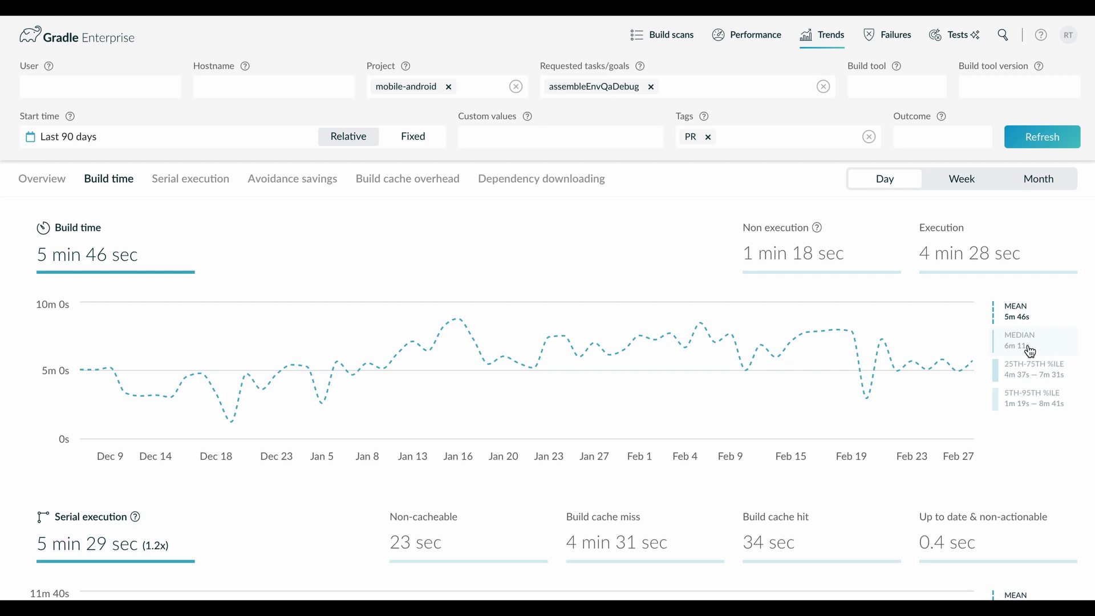
left_click(1009, 343)
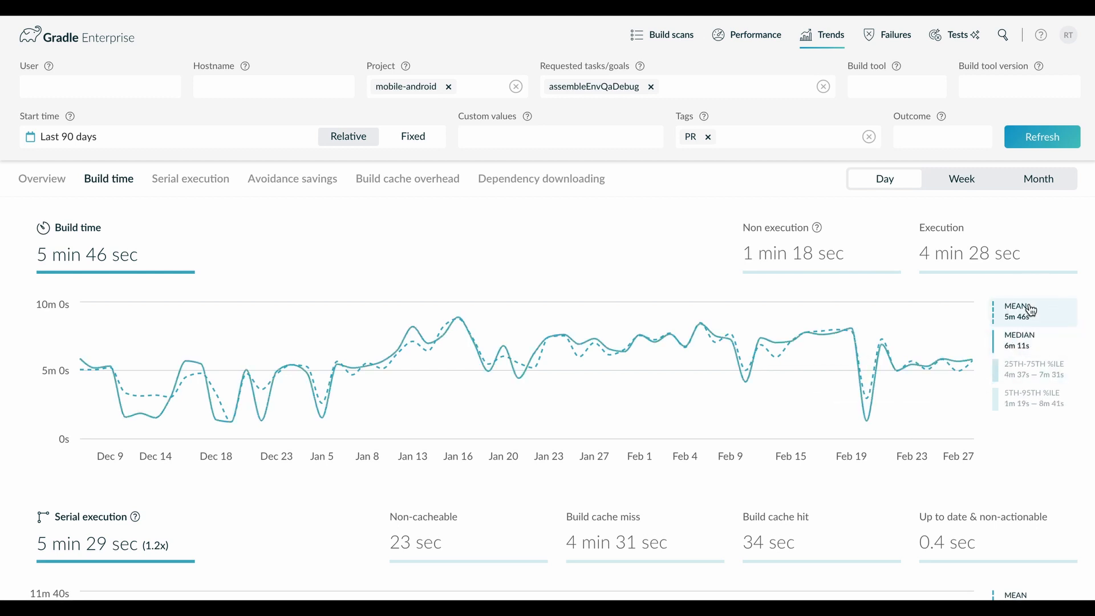
left_click(1027, 322)
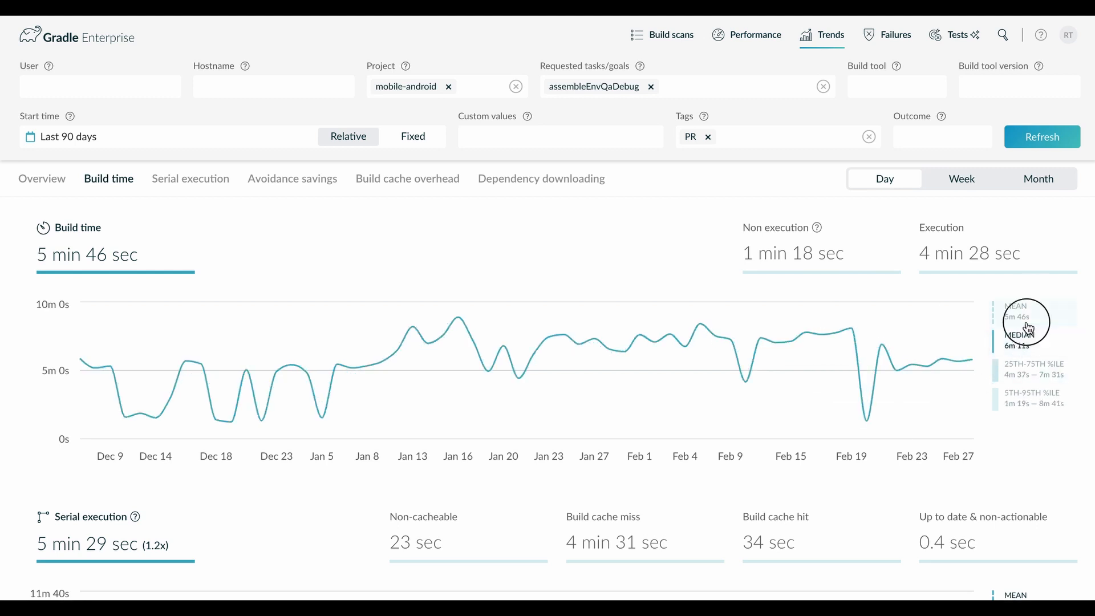
left_click(1028, 326)
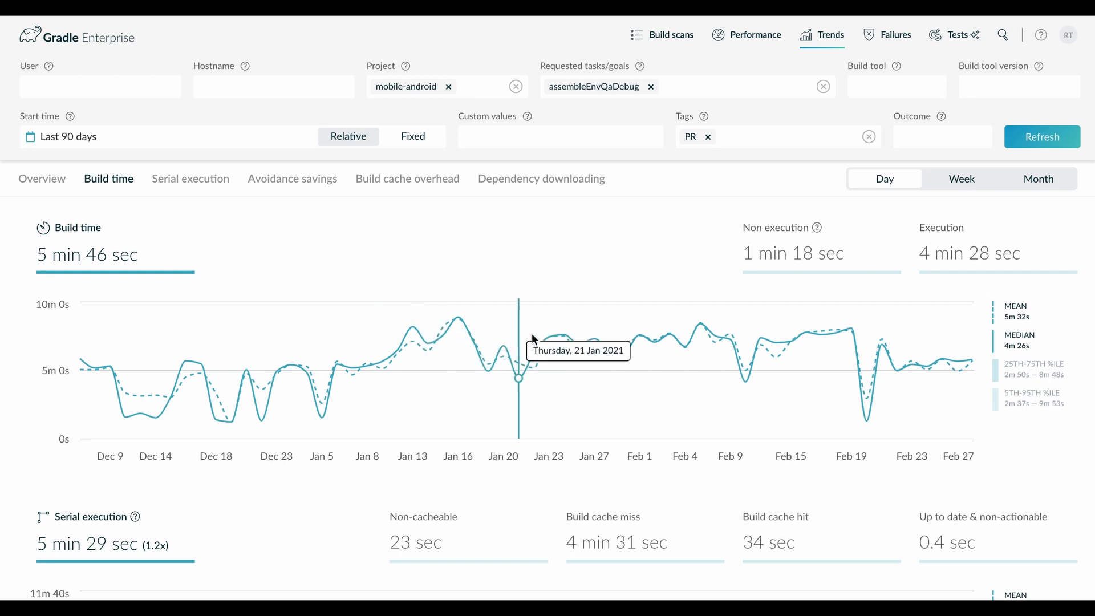
Examine the serial execution, avoidance savings, build cache overhead and dependency downloading charts below the Build time chart.
scroll(839, 355, "down", 4)
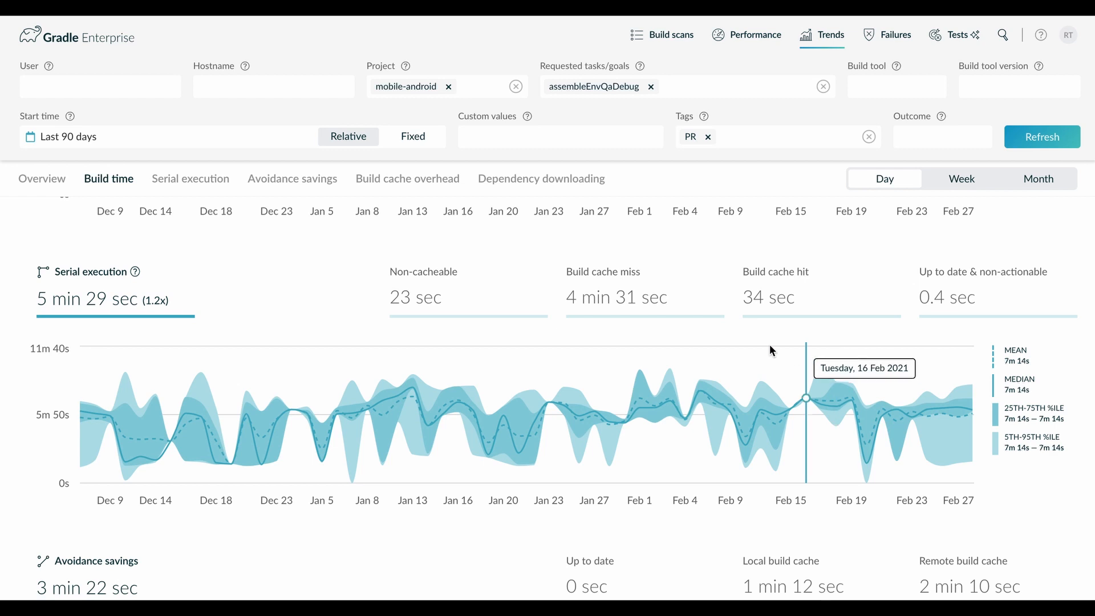
scroll(760, 345, "down", 1)
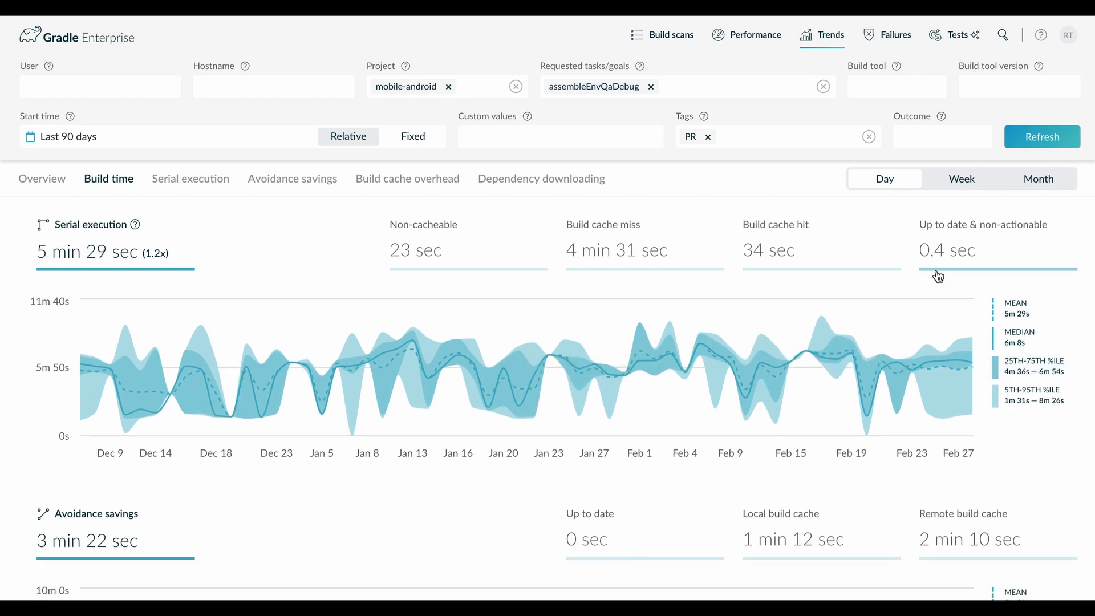
scroll(936, 272, "up", 5)
scroll(790, 292, "down", 8)
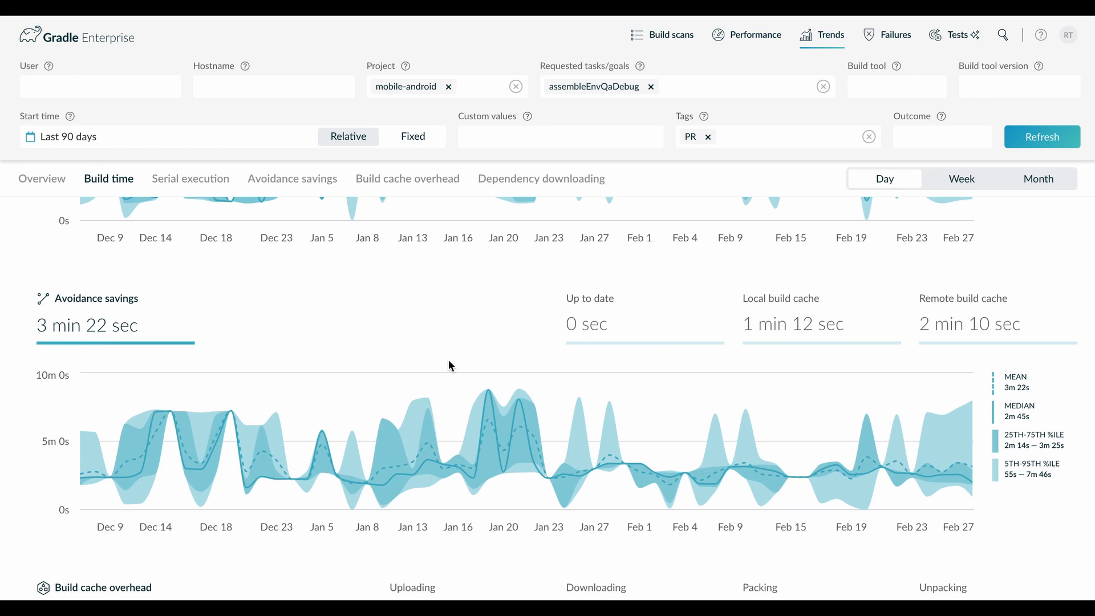
scroll(449, 365, "down", 6)
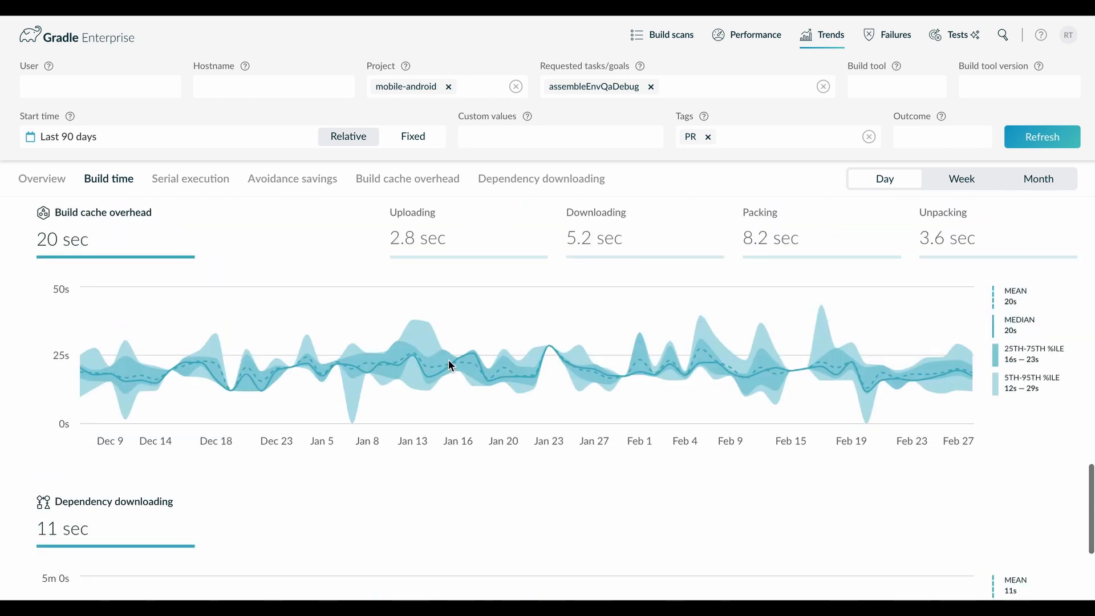
scroll(261, 313, "down", 3)
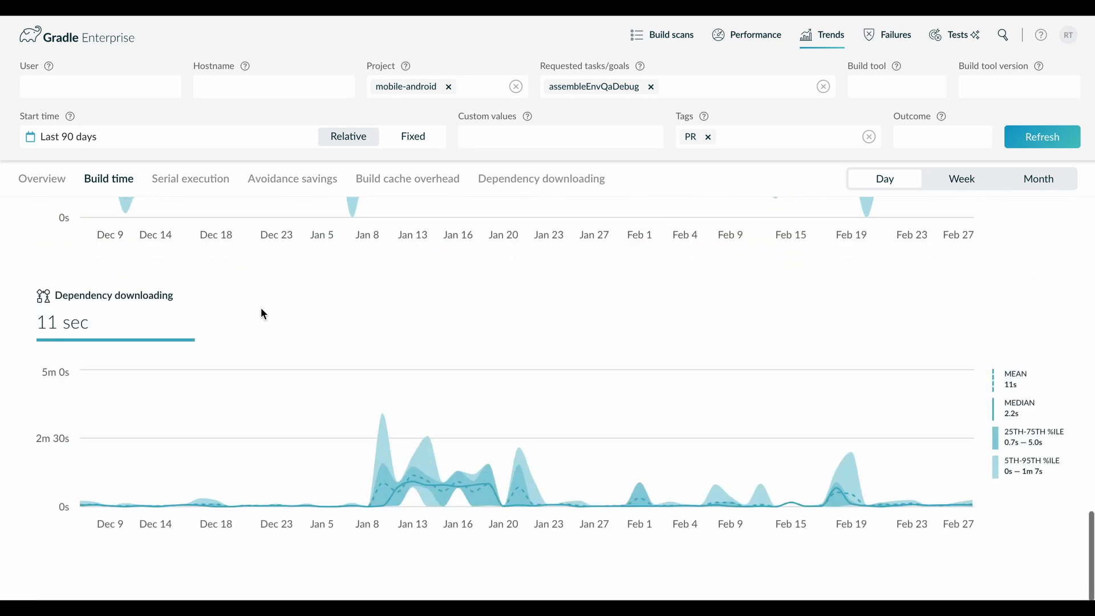